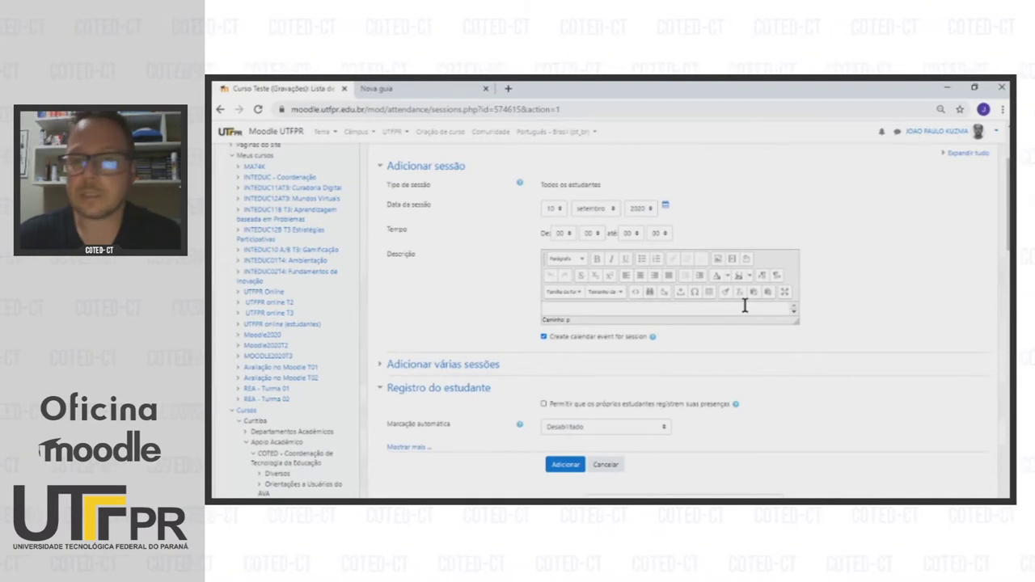
pyautogui.scroll(1, 745, 305)
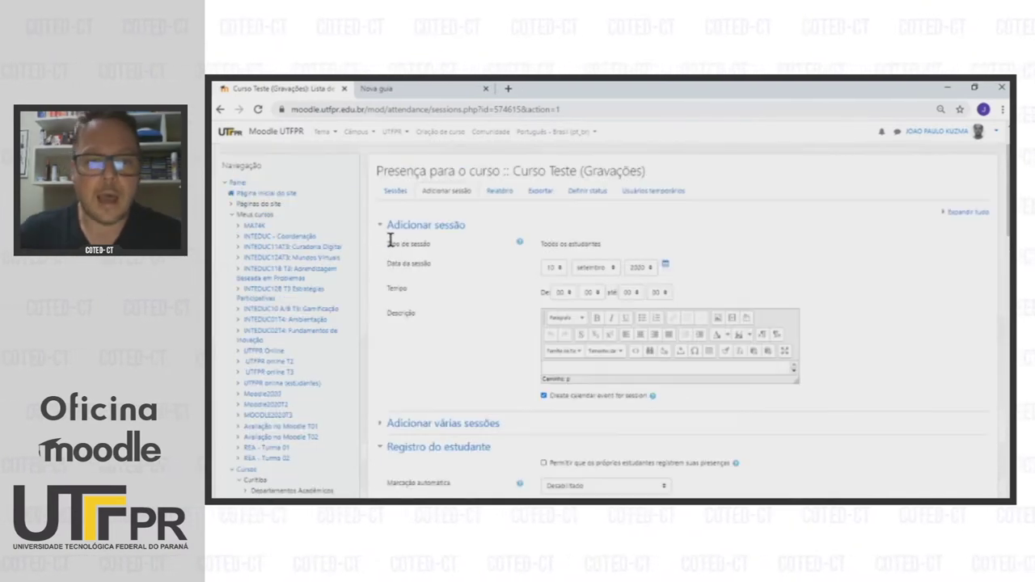
pyautogui.moveTo(386, 244); pyautogui.dragTo(595, 241)
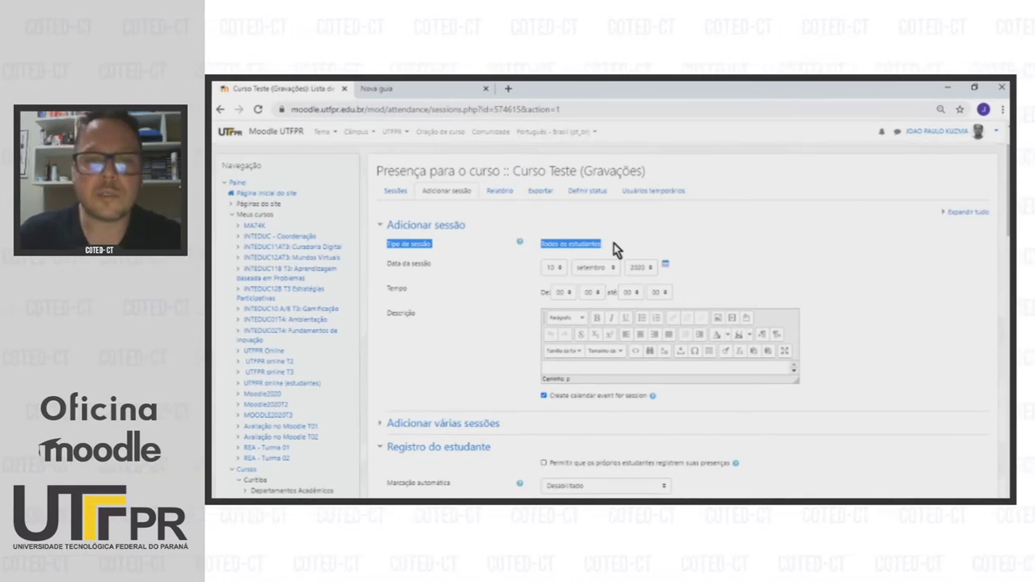
pyautogui.moveTo(649, 233)
pyautogui.mouseDown()
pyautogui.moveTo(573, 173)
pyautogui.moveTo(651, 250)
pyautogui.mouseUp()
pyautogui.click(649, 240)
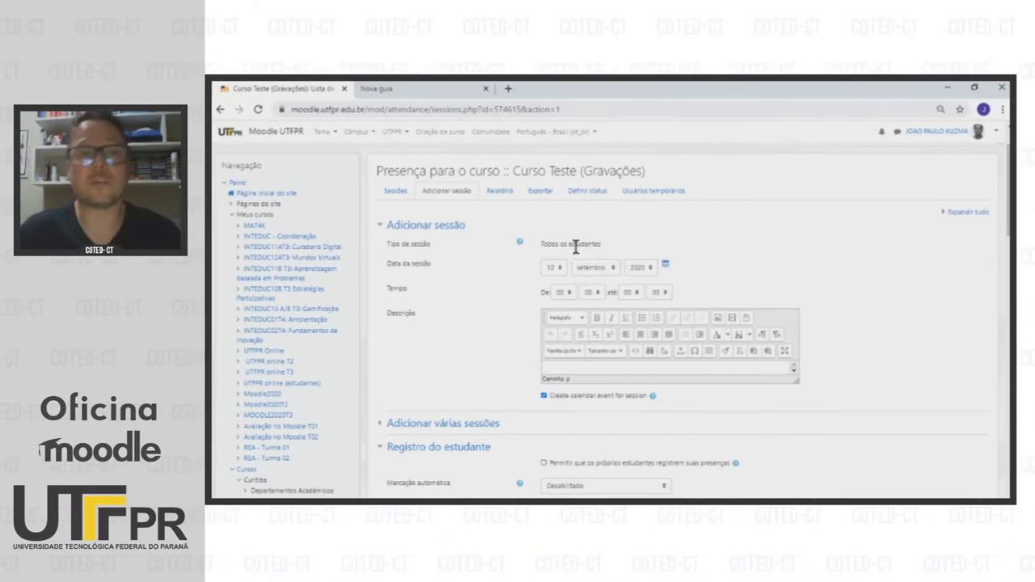
# - Set the session date to 15 setembro 2020 and its time from 15:00 to 17:00
pyautogui.scroll(-1, 565, 239)
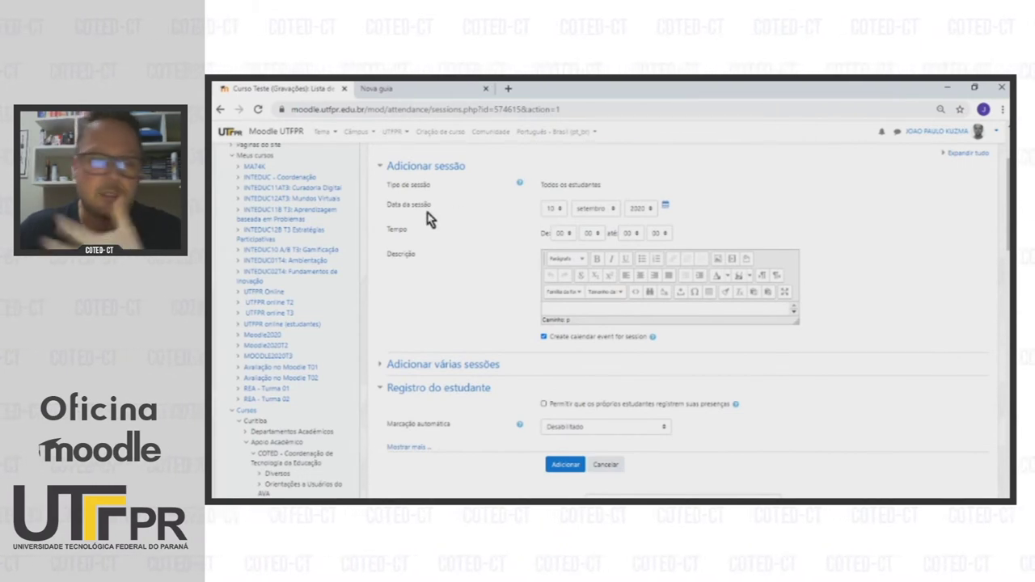
pyautogui.click(555, 208)
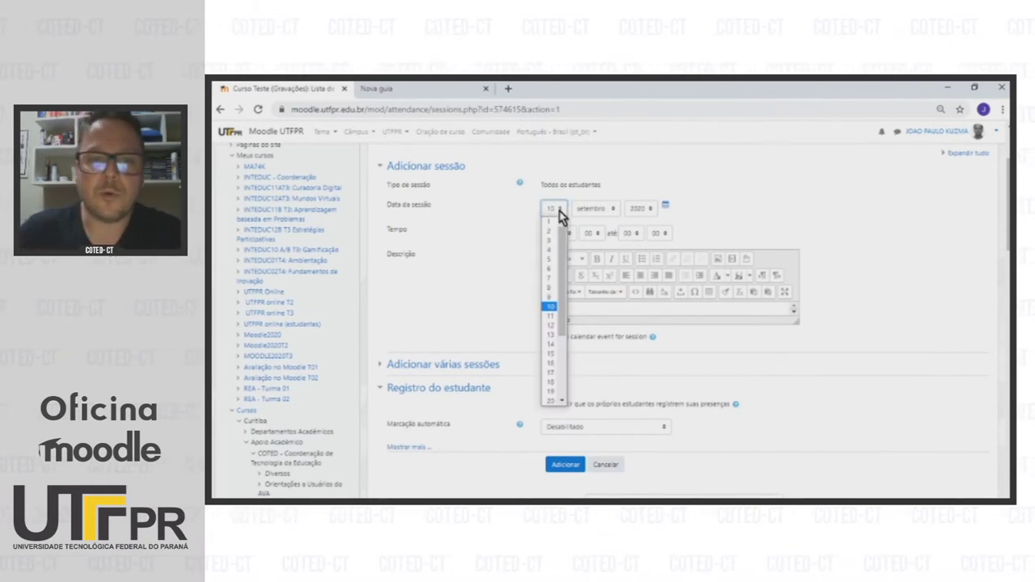
pyautogui.click(553, 353)
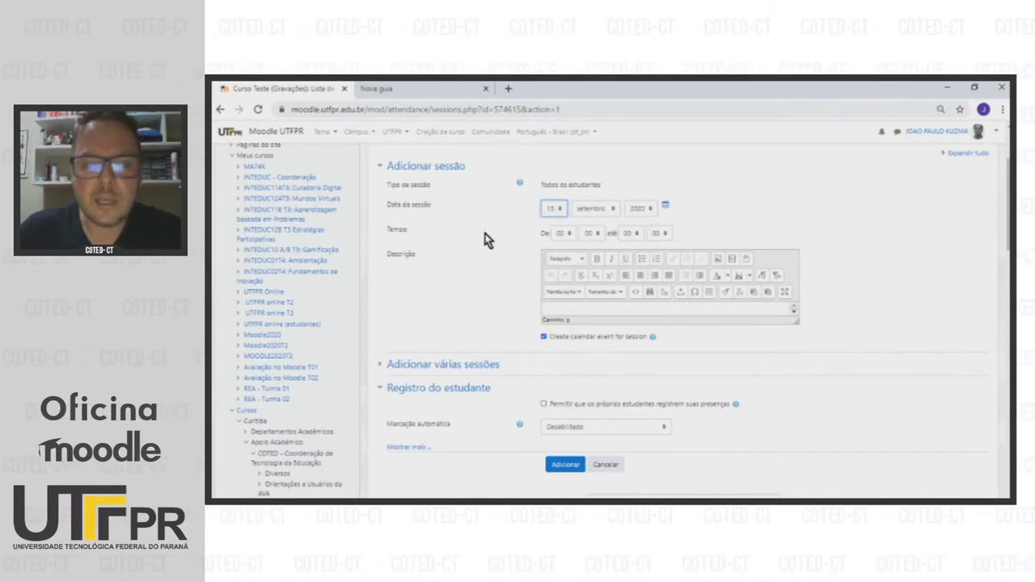
pyautogui.click(564, 233)
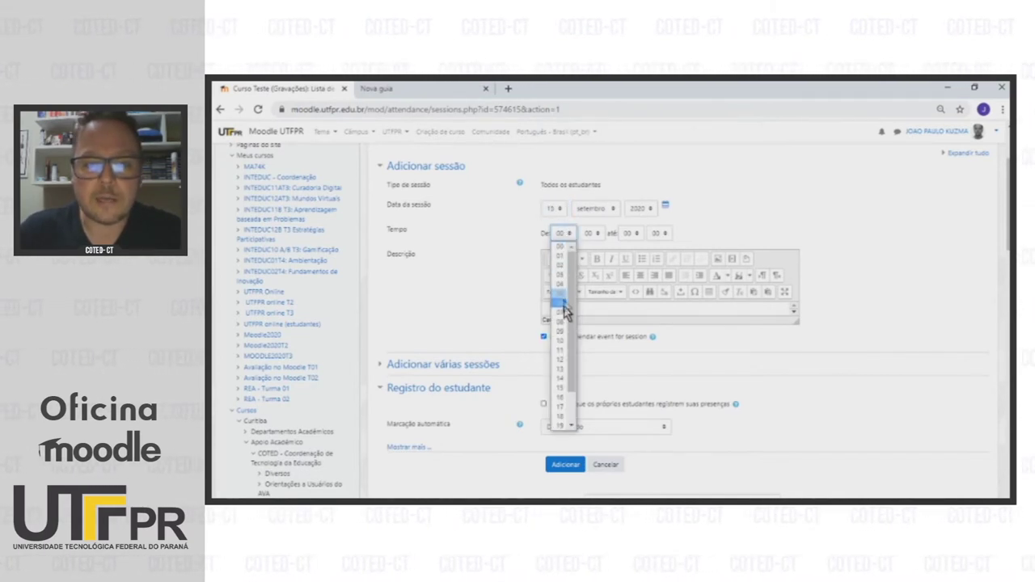
pyautogui.click(573, 425)
pyautogui.click(560, 351)
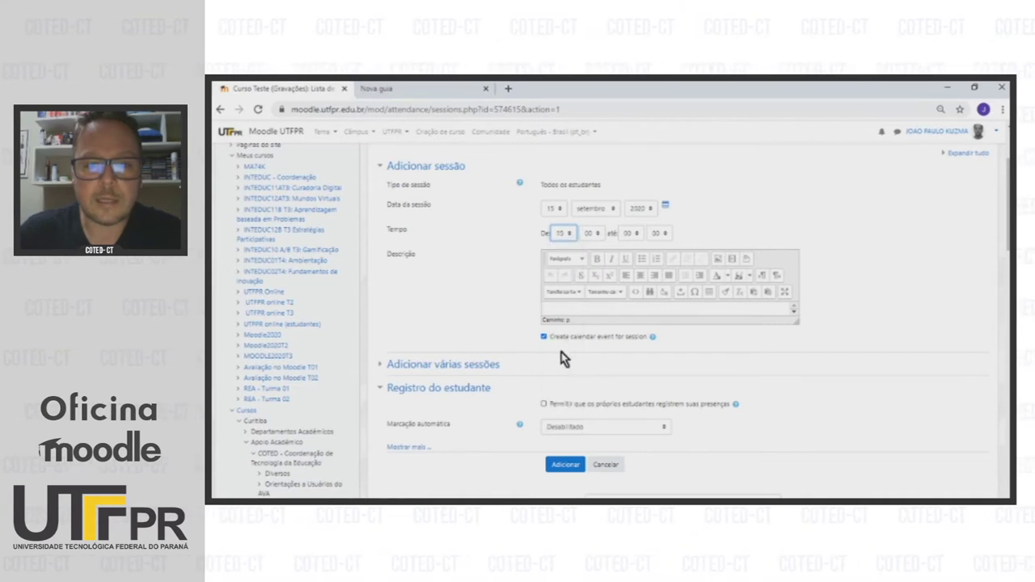
pyautogui.click(630, 234)
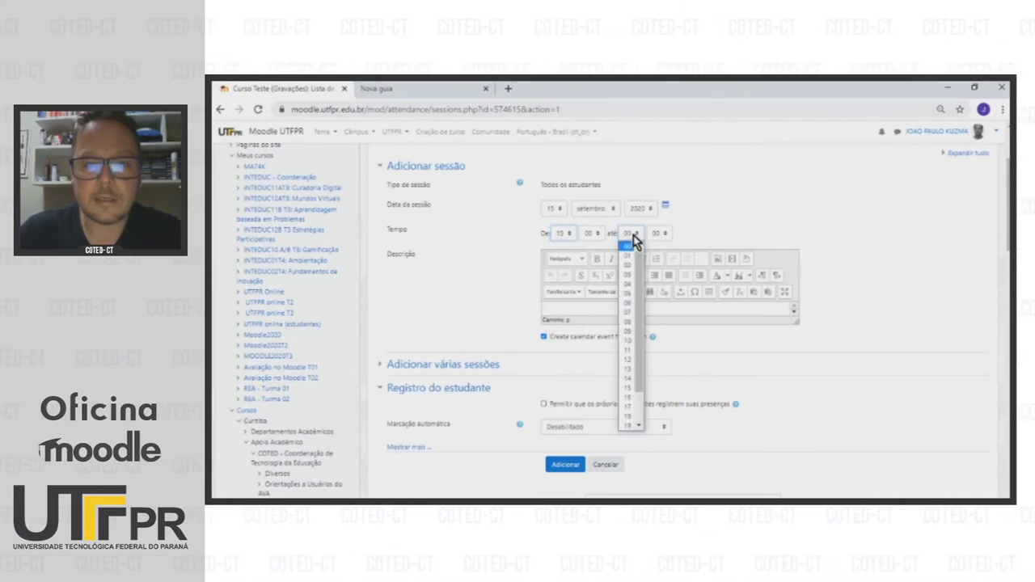
pyautogui.click(630, 407)
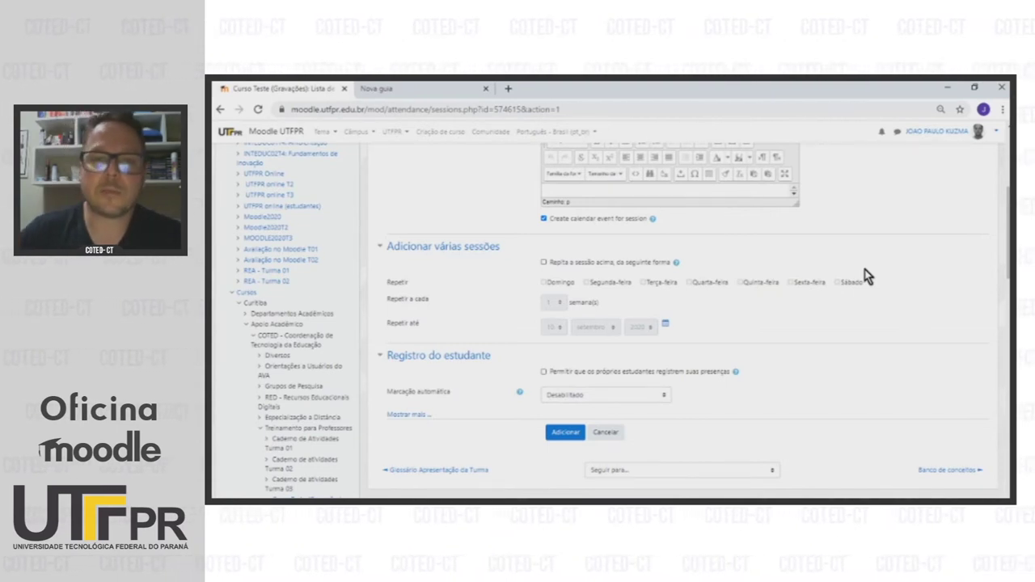
# - Enable repeating the session on Terça-feira and Quinta-feira, every 1 week
pyautogui.click(544, 262)
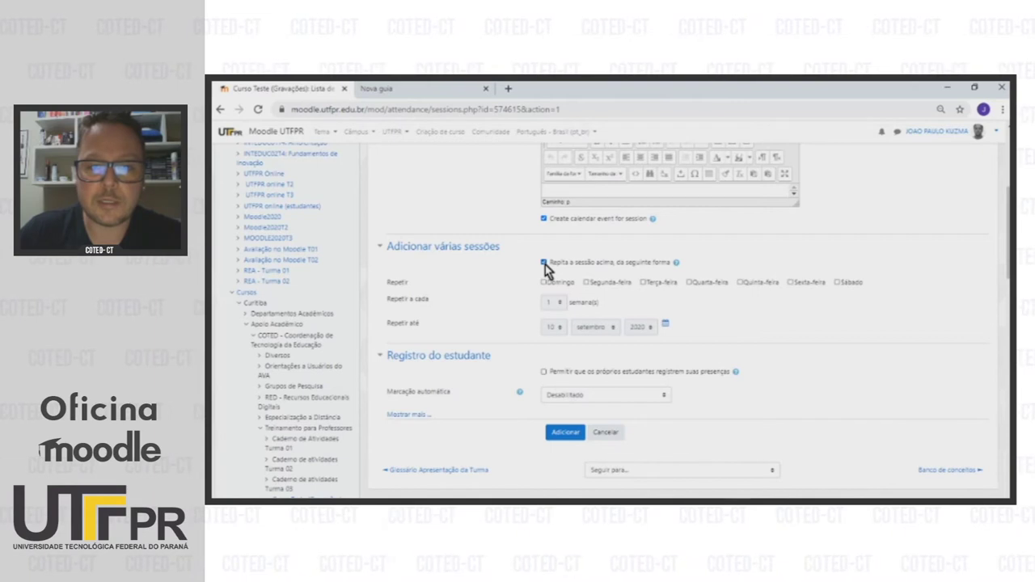
pyautogui.click(644, 282)
pyautogui.click(739, 282)
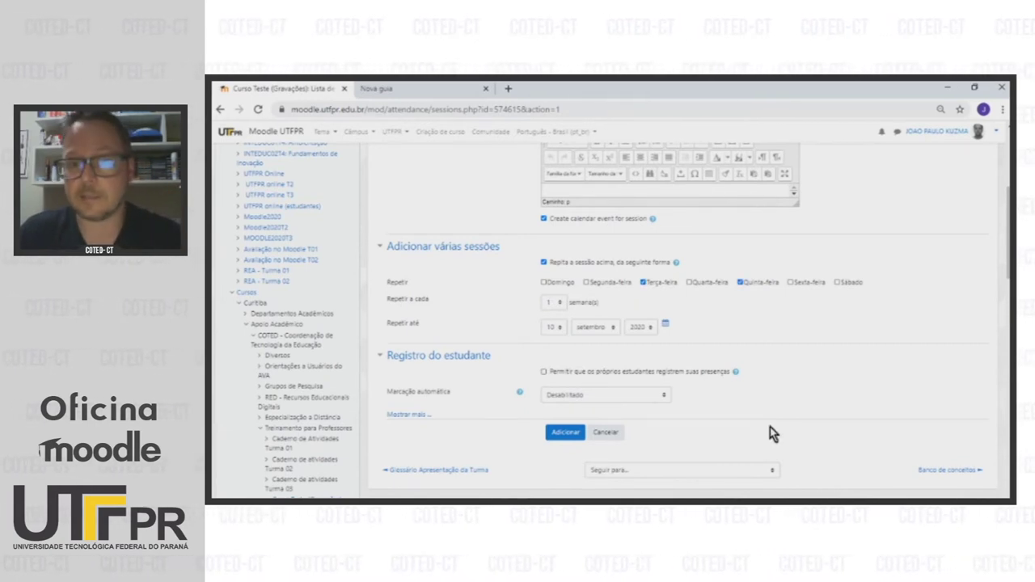
pyautogui.click(554, 307)
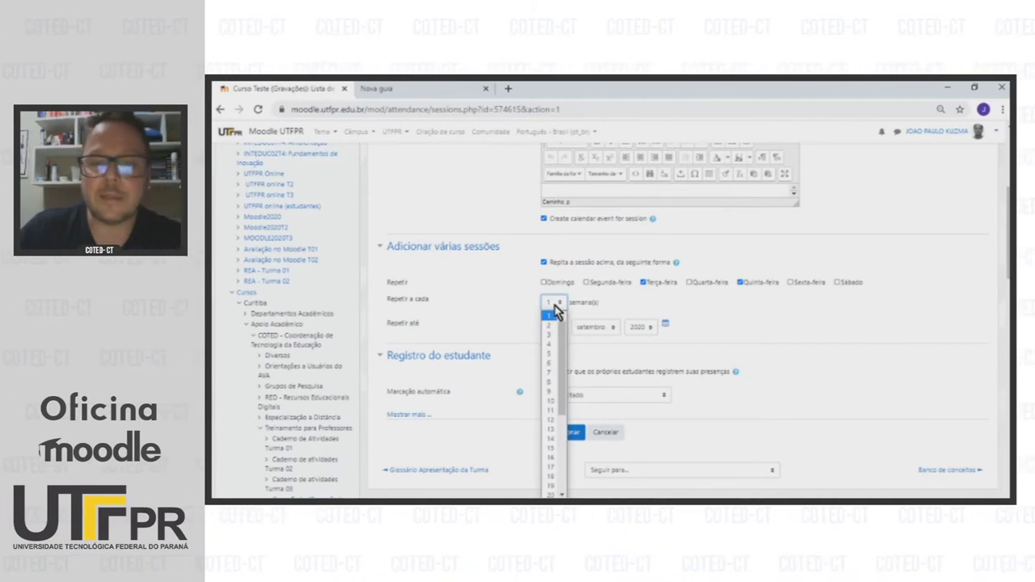
pyautogui.click(551, 316)
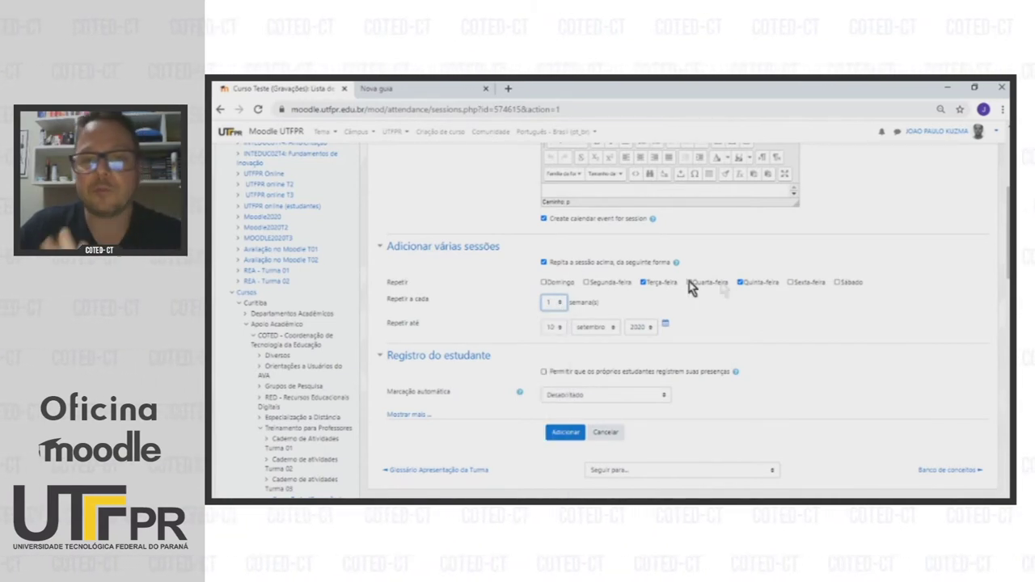
# - Set the session's repeat end date to 15 outubro 2020
pyautogui.scroll(-1, 647, 300)
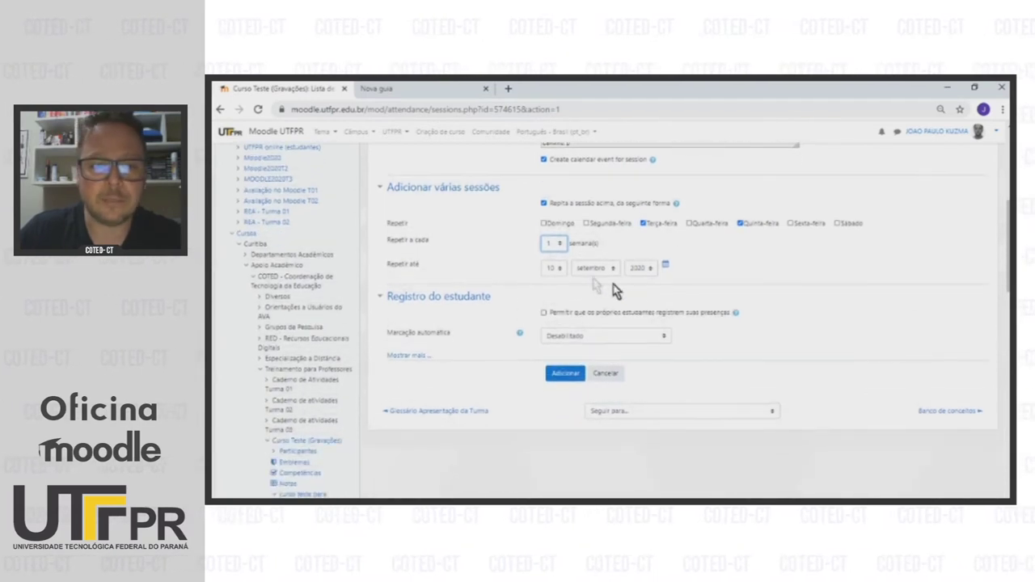
pyautogui.click(554, 269)
pyautogui.click(557, 274)
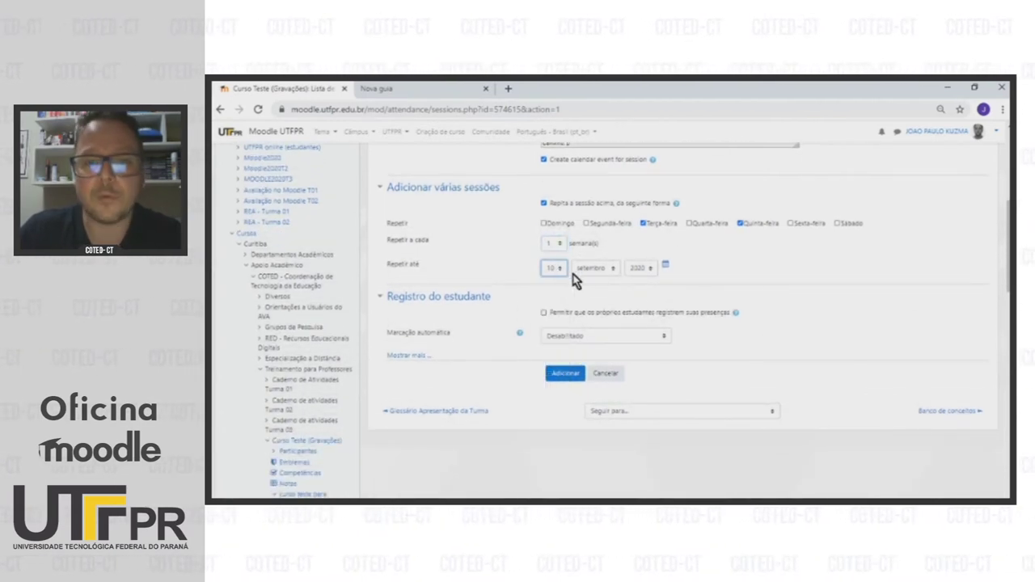
pyautogui.click(555, 270)
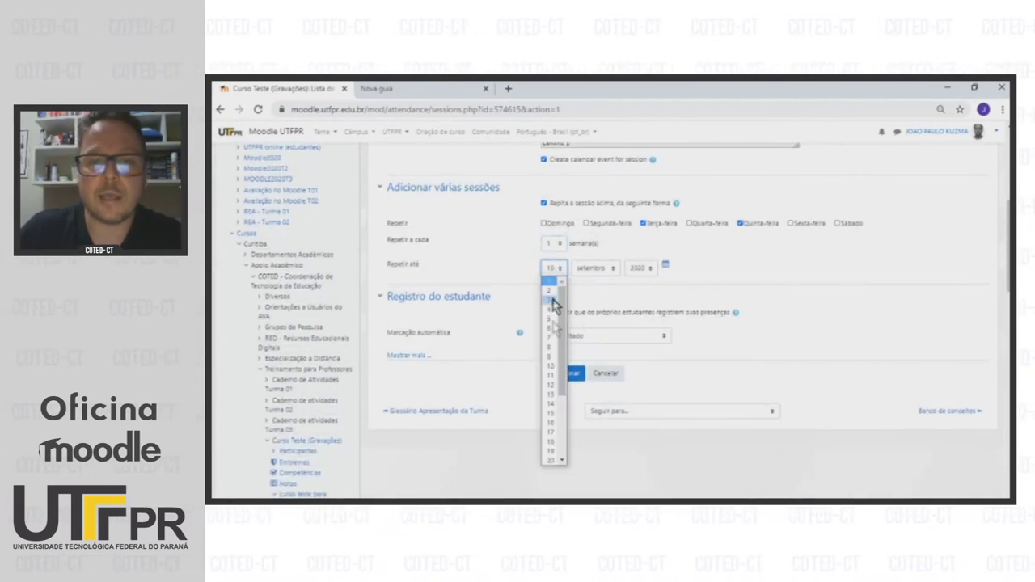
pyautogui.click(555, 413)
pyautogui.click(599, 277)
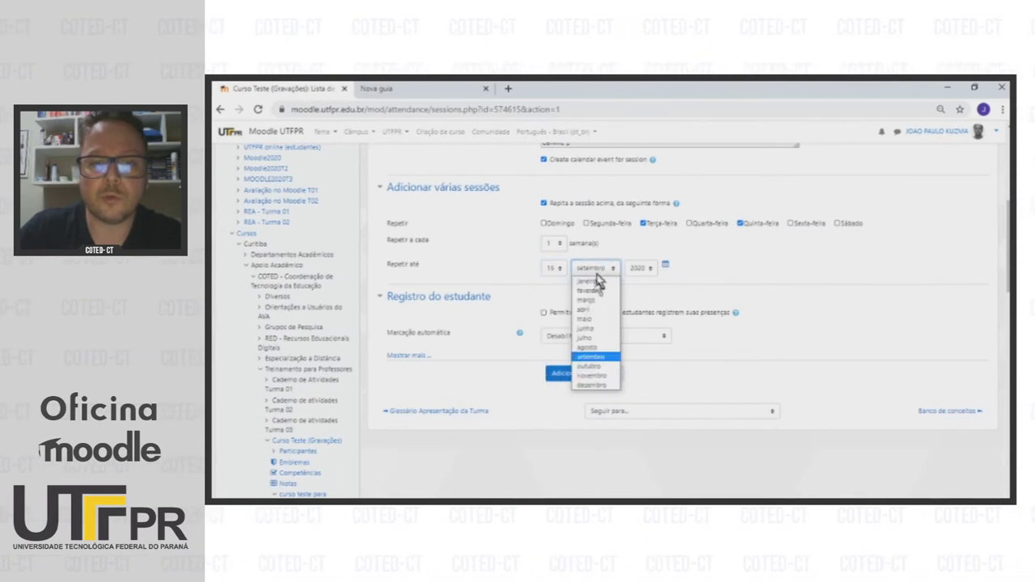
pyautogui.click(598, 369)
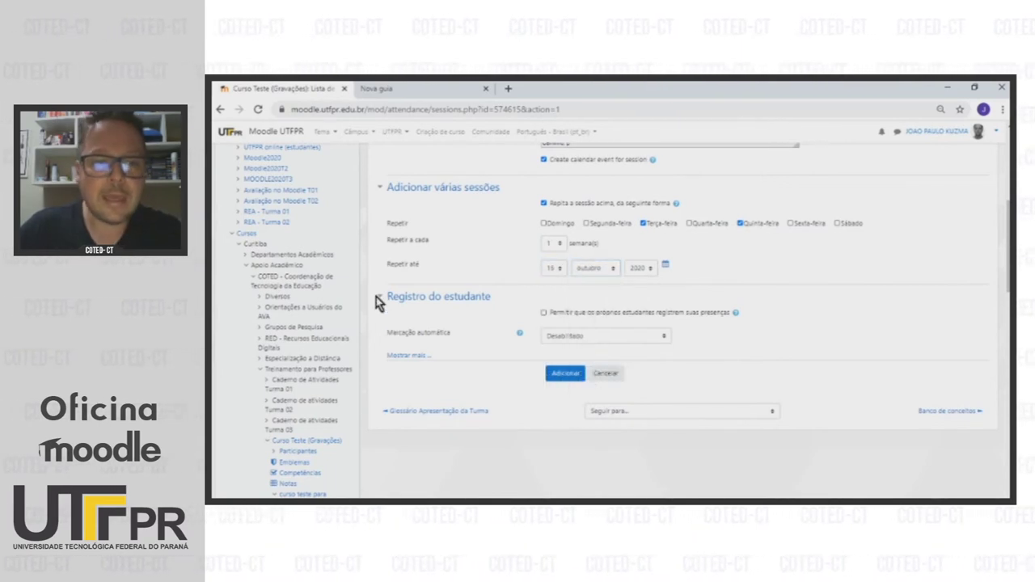
# - Expand the extra student registration settings and examine the options offered when students record their own attendance, leaving self-recording off
pyautogui.click(398, 357)
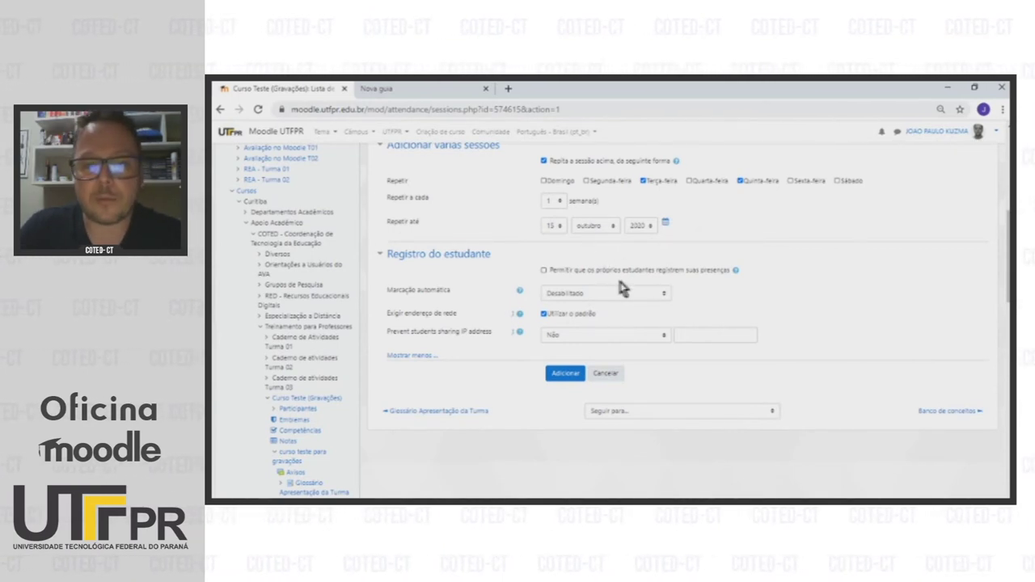
pyautogui.click(544, 271)
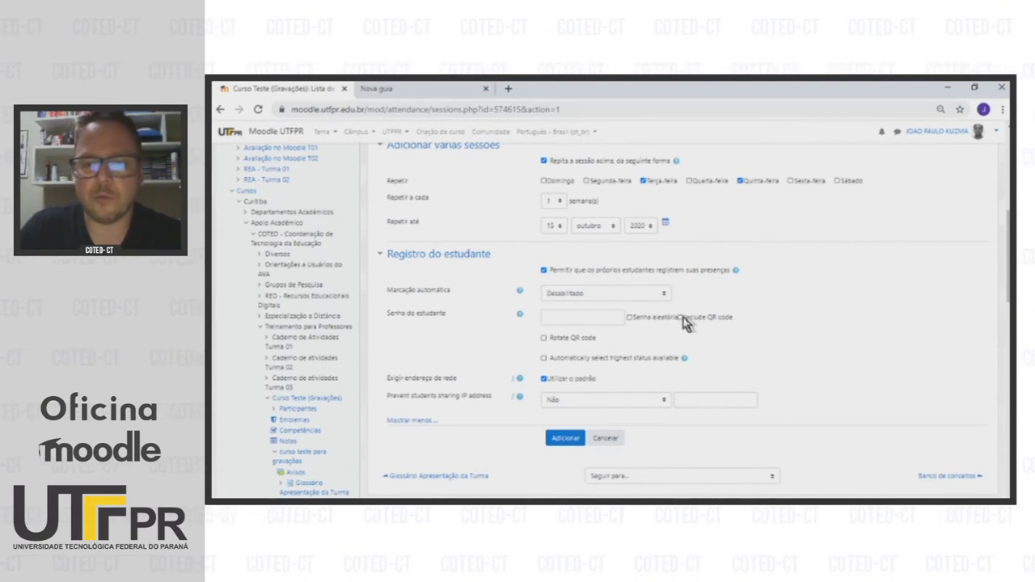
pyautogui.click(544, 271)
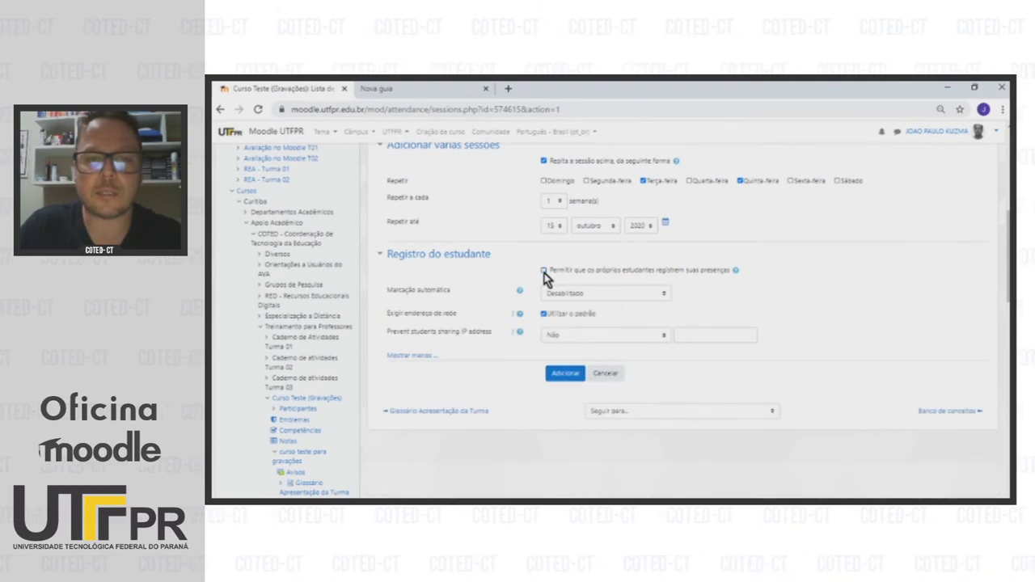
# - Try the automatic marking options Sim and Definir desmarcado no final da sessão, and set the field back to Desabilitado
pyautogui.click(612, 296)
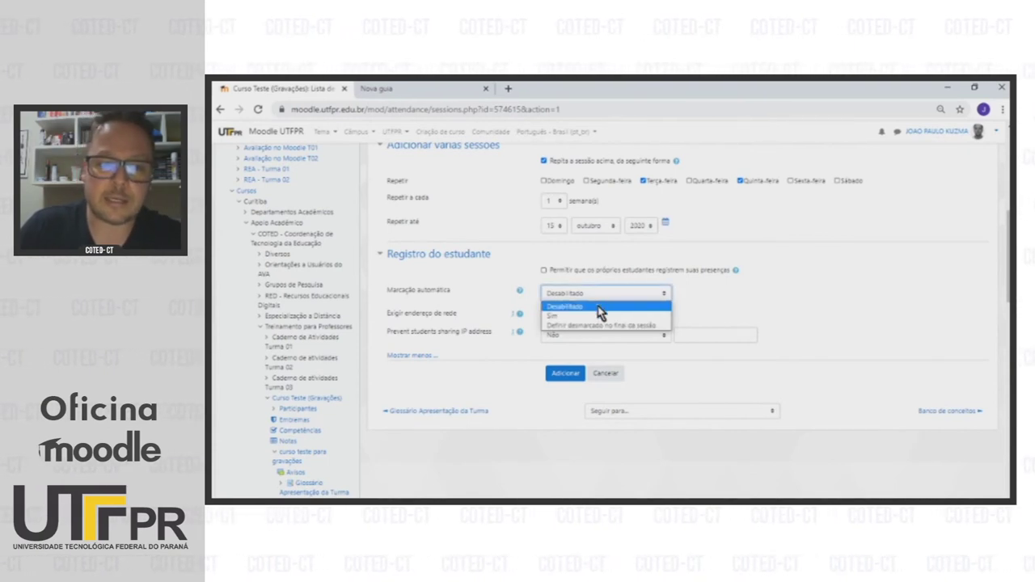
pyautogui.click(598, 308)
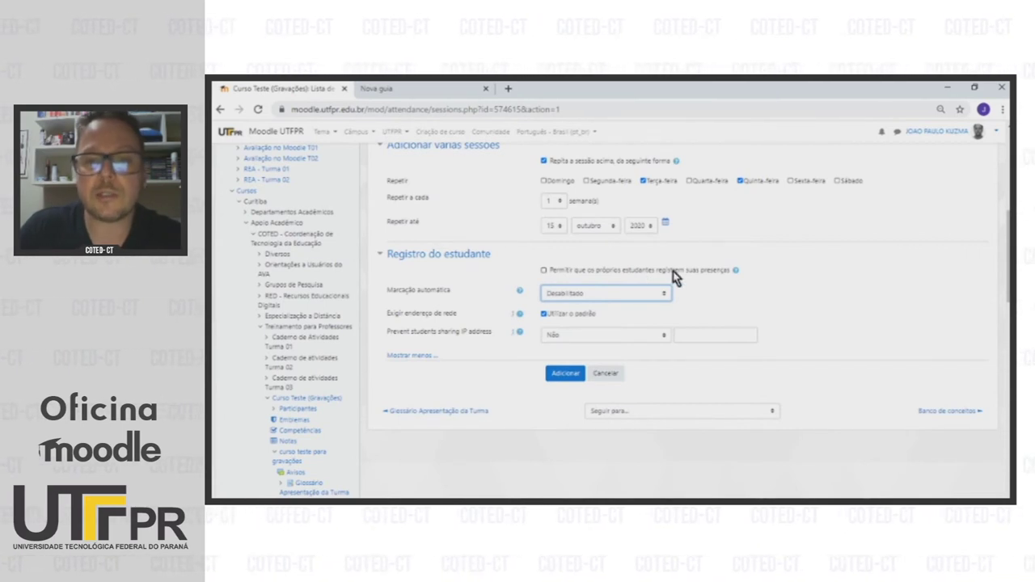
pyautogui.click(594, 295)
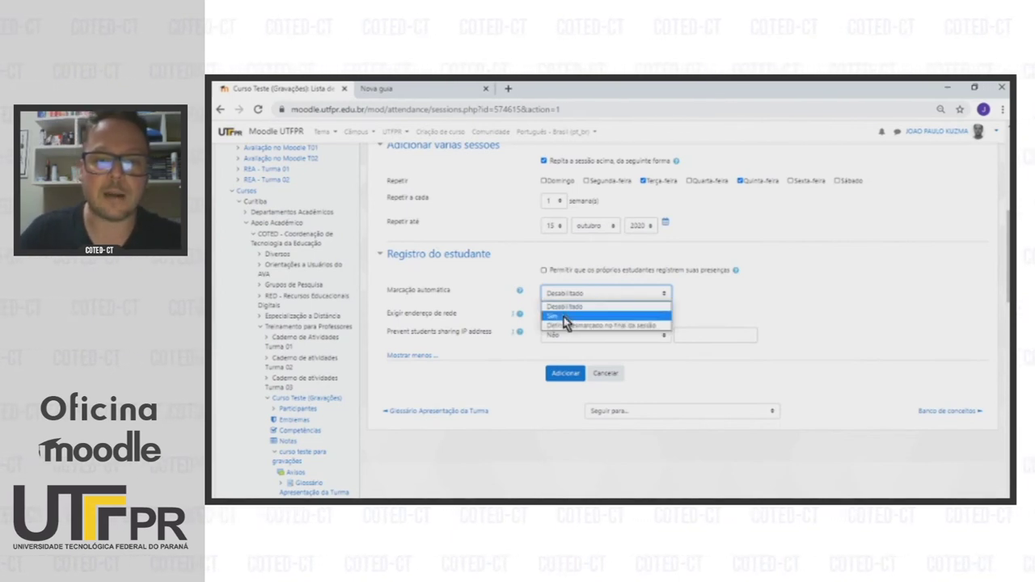
pyautogui.click(565, 316)
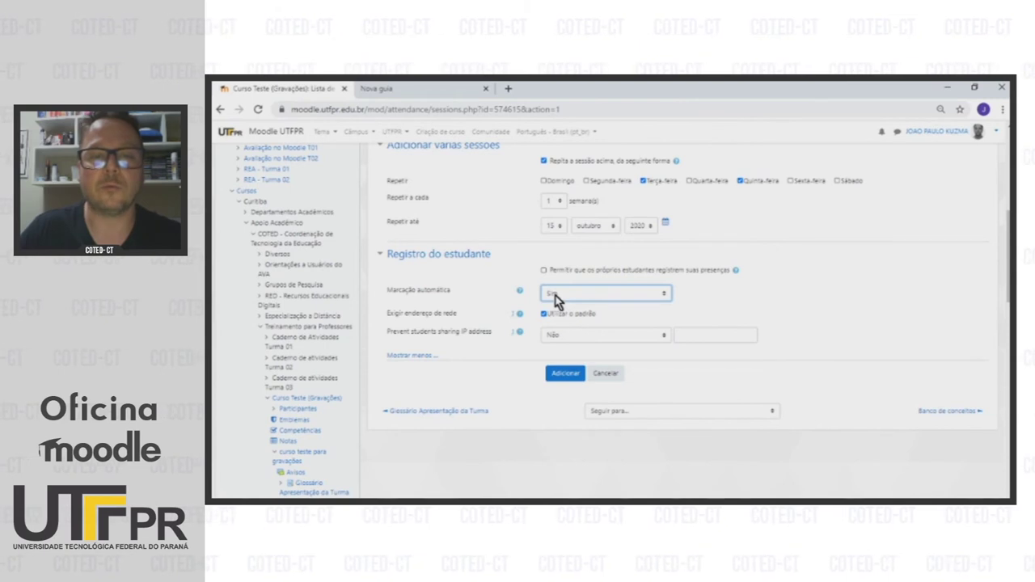
pyautogui.click(555, 300)
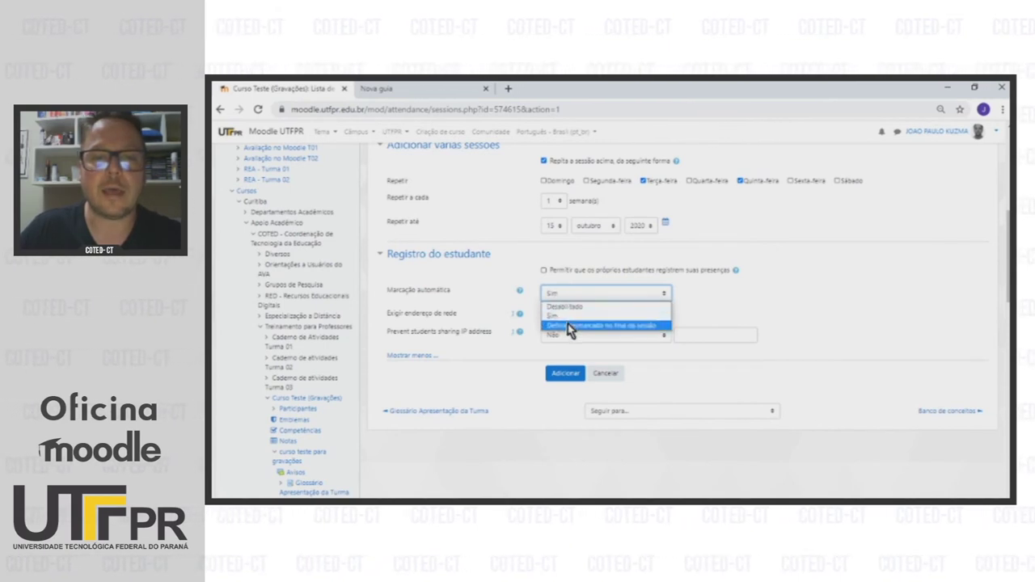
pyautogui.click(570, 326)
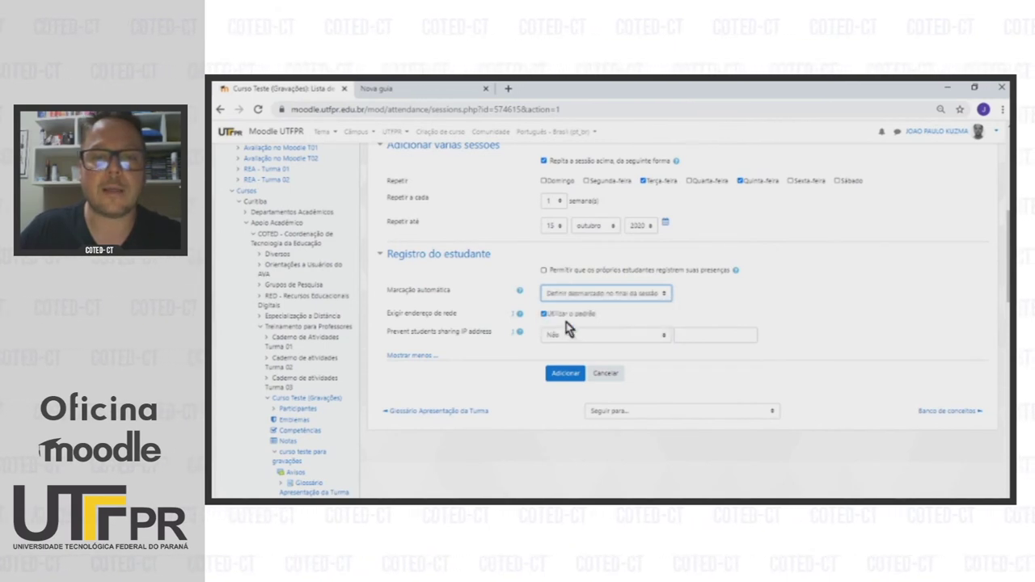
pyautogui.click(628, 296)
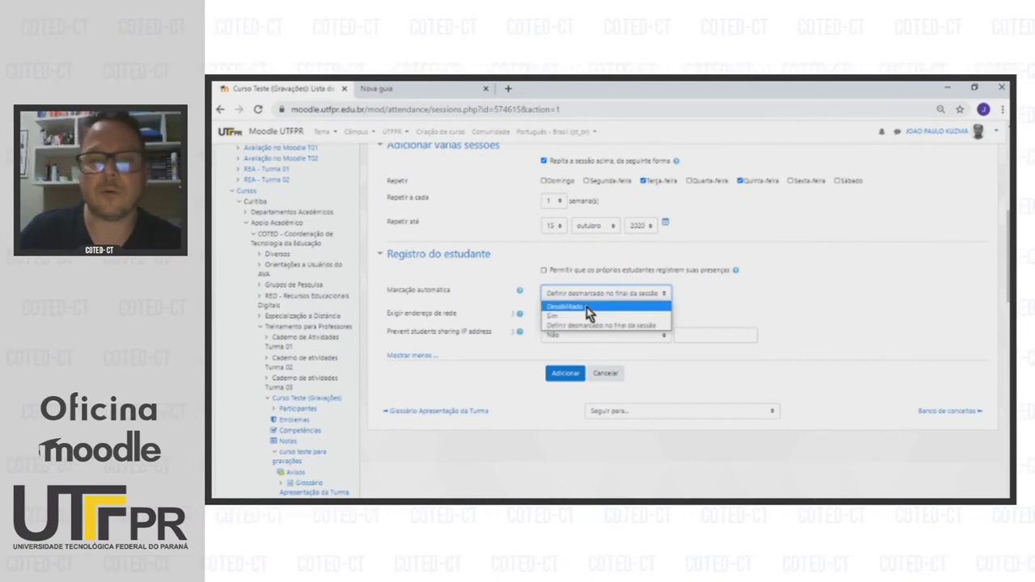
pyautogui.click(587, 307)
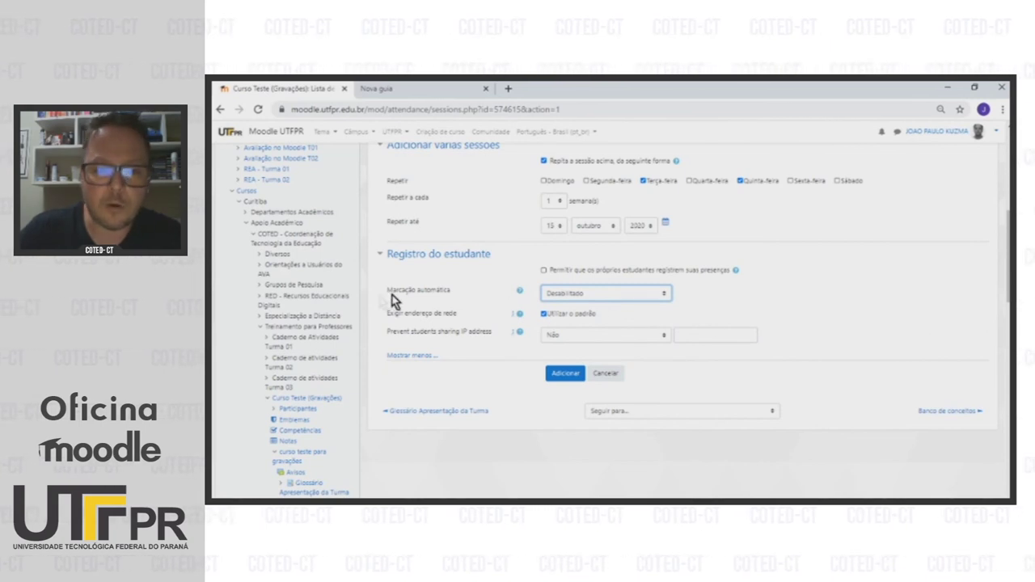
# - Submit the form to add the repeating sessions to the attendance list, keeping the default network address requirement
pyautogui.click(544, 314)
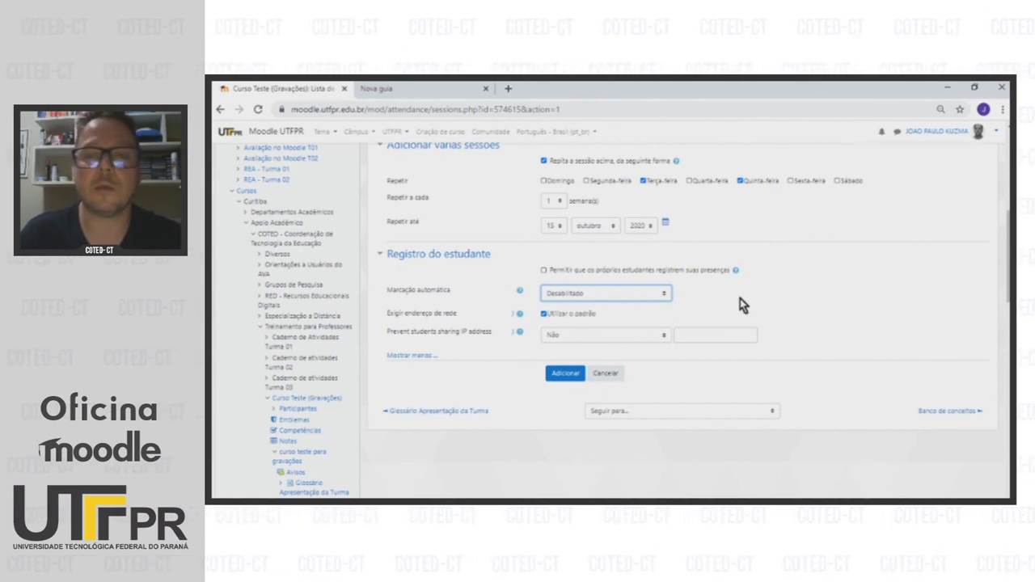
pyautogui.scroll(-1, 702, 315)
pyautogui.click(565, 321)
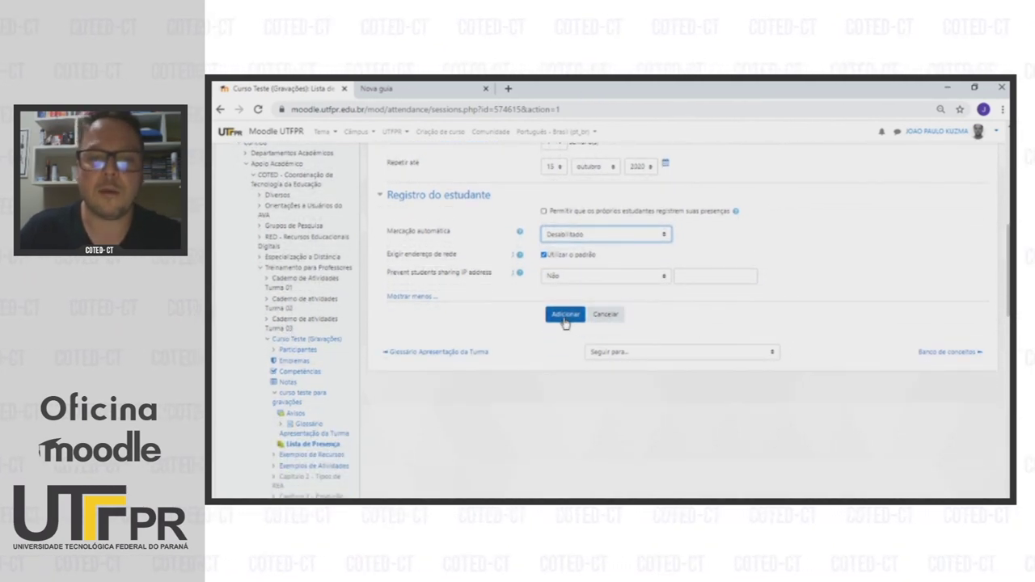